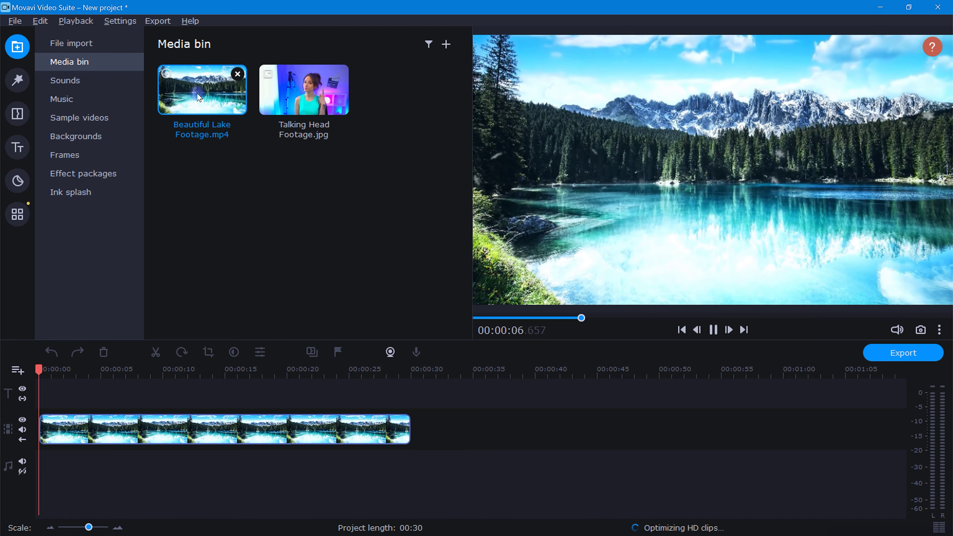
Add a red-filled Circle shape sticker on the title track above the lake video
{"action": "left_click", "coordinate": [19, 181]}
{"action": "left_click", "coordinate": [92, 249]}
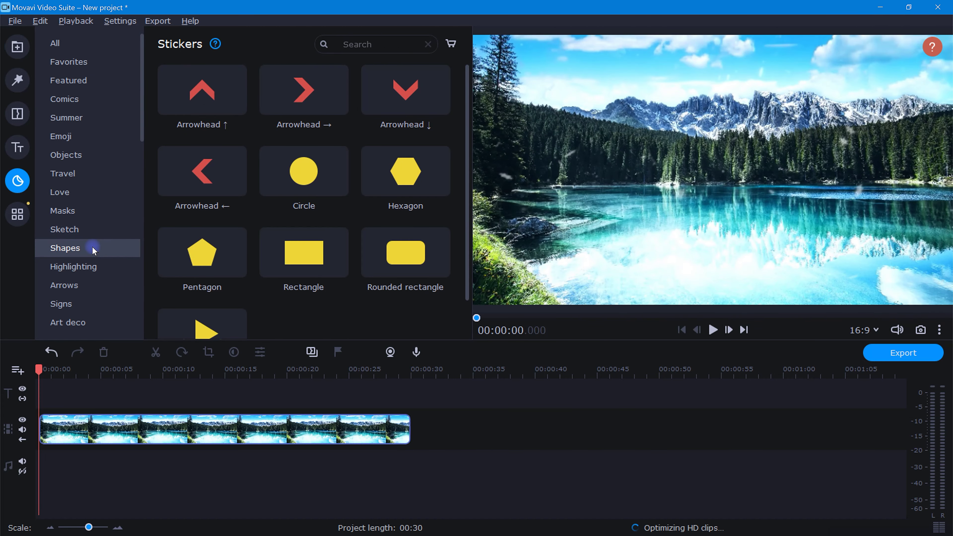
{"action": "left_click_drag", "start_coordinate": [282, 180], "coordinate": [36, 397]}
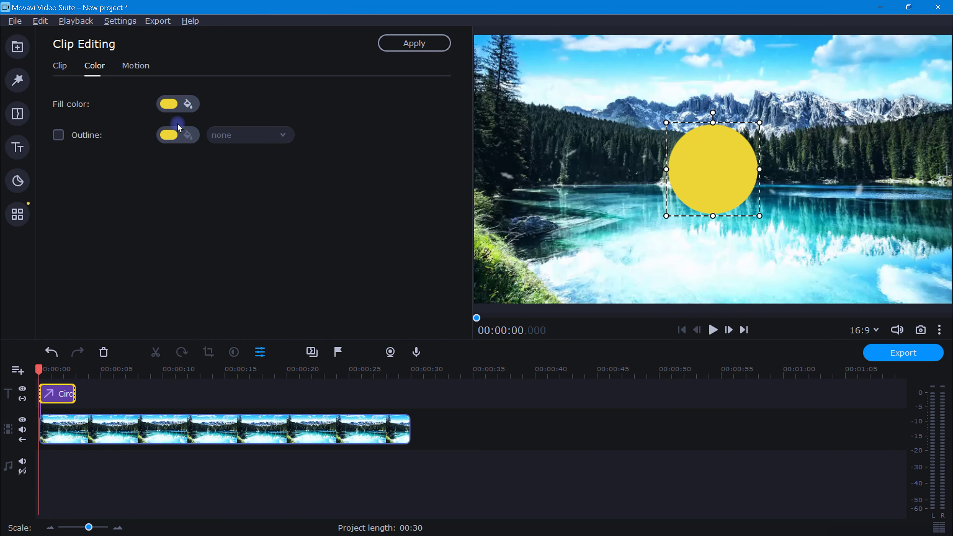
{"action": "left_click", "coordinate": [171, 106]}
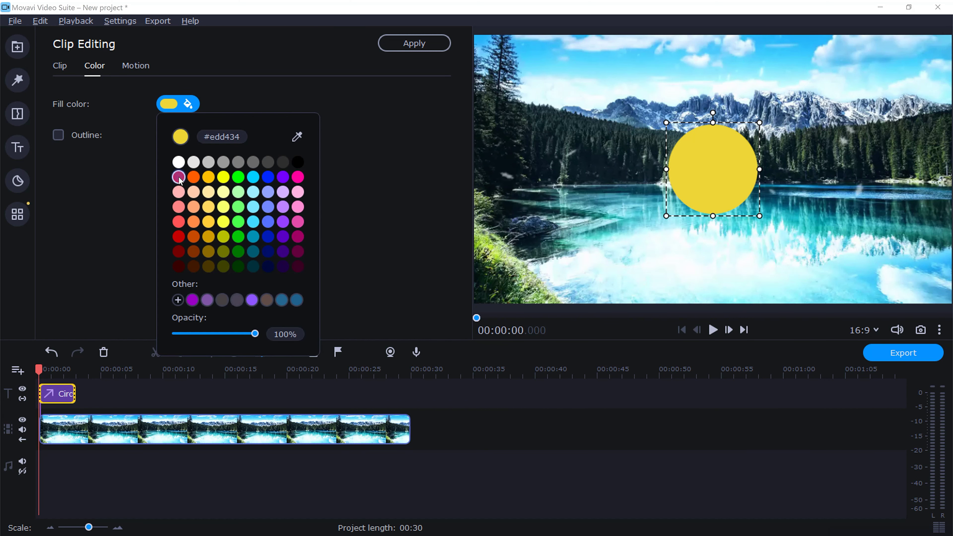
{"action": "left_click", "coordinate": [178, 176]}
Give the circle a solid white outline, enlarge it lower right, and extend it to 00:30
{"action": "left_click", "coordinate": [58, 136]}
{"action": "left_click", "coordinate": [174, 138]}
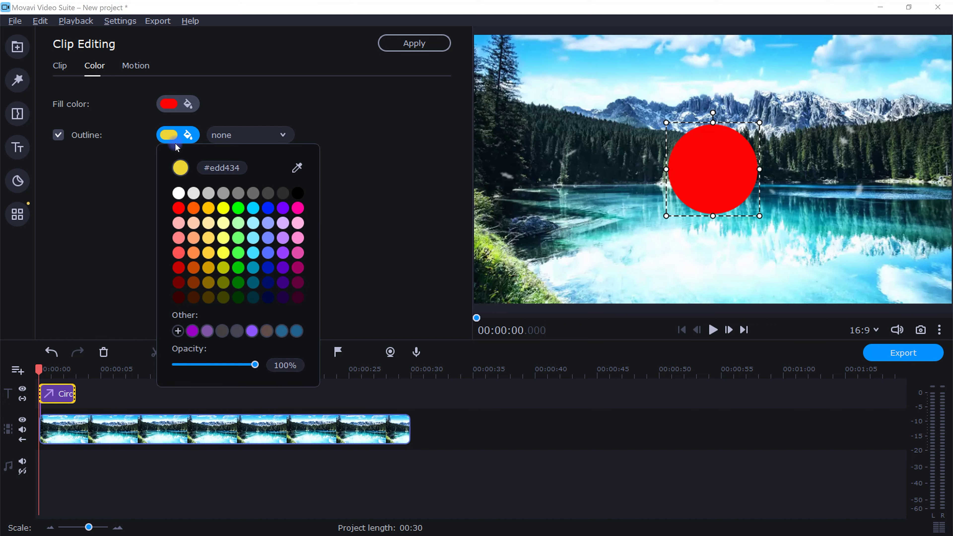
{"action": "left_click", "coordinate": [274, 143]}
{"action": "left_click", "coordinate": [281, 206]}
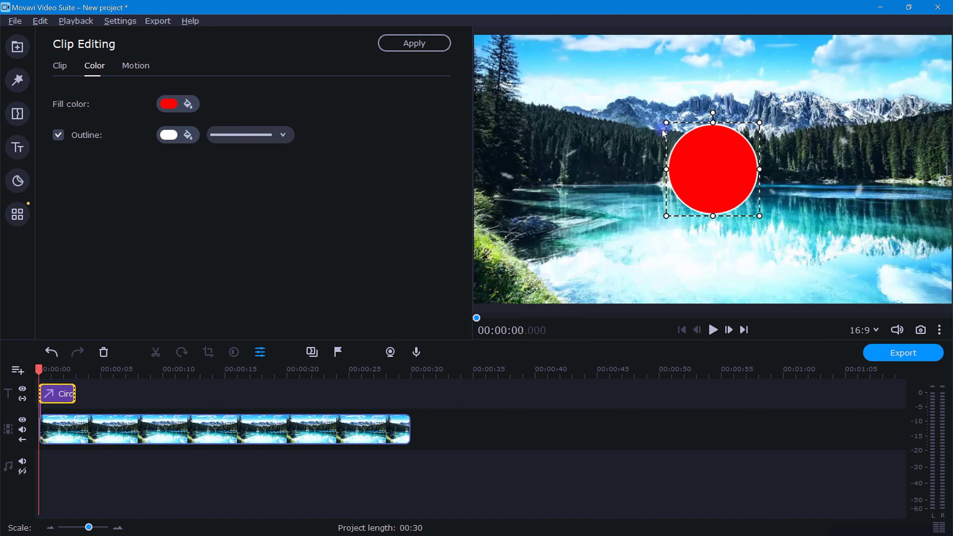
{"action": "left_click_drag", "start_coordinate": [664, 125], "coordinate": [859, 226]}
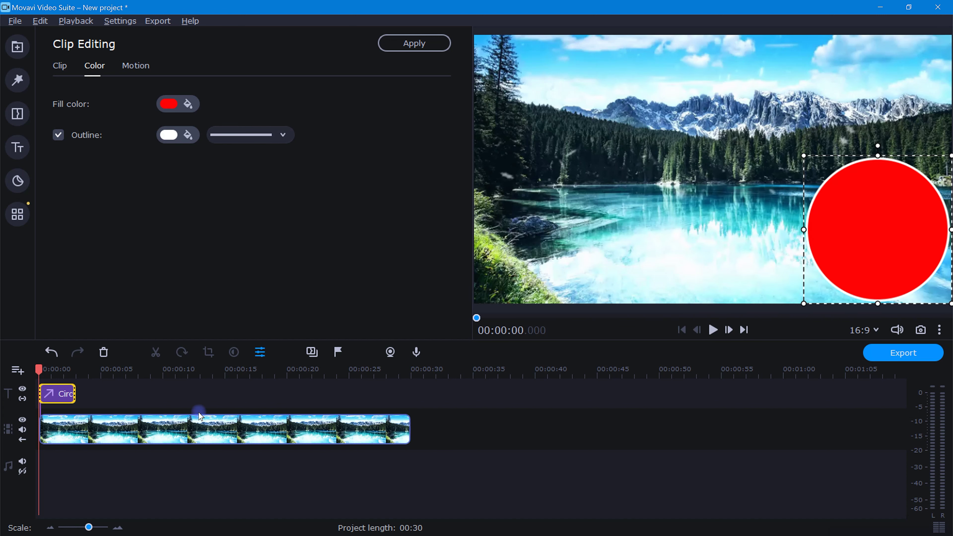
{"action": "left_click_drag", "start_coordinate": [74, 394], "coordinate": [407, 408]}
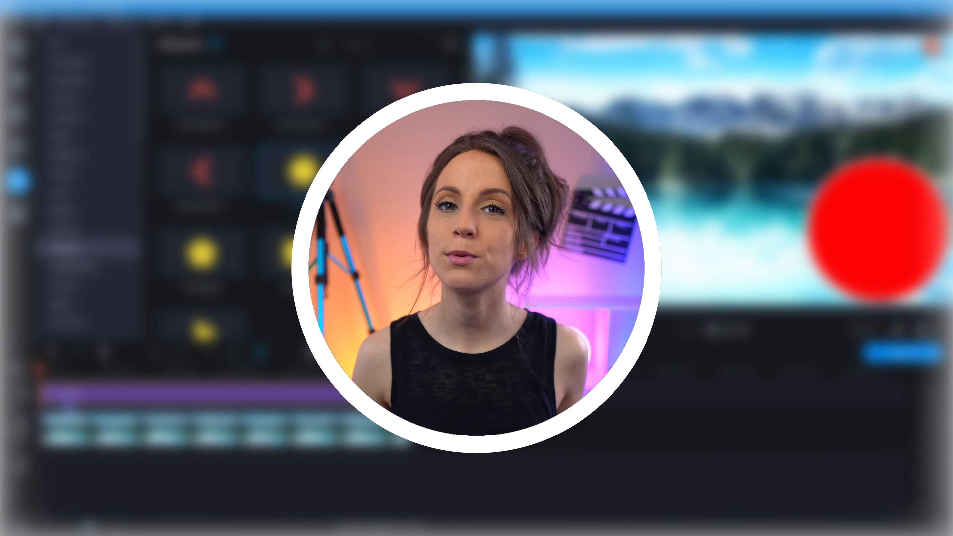
Select the 0–30 s range and export it as Beautiful Lake.mp4
{"action": "right_click", "coordinate": [69, 406]}
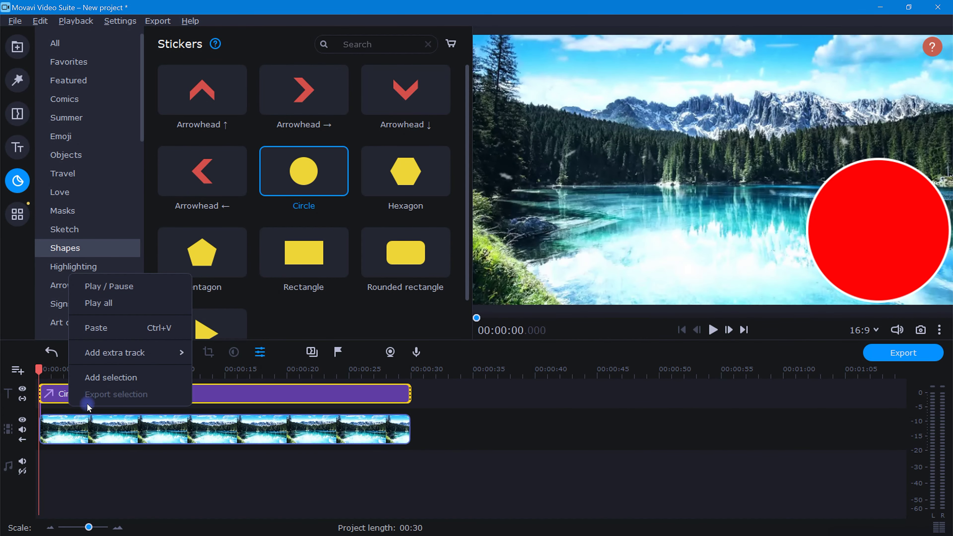
{"action": "left_click", "coordinate": [111, 377]}
{"action": "left_click_drag", "start_coordinate": [132, 375], "coordinate": [387, 404]}
{"action": "right_click", "coordinate": [358, 409]}
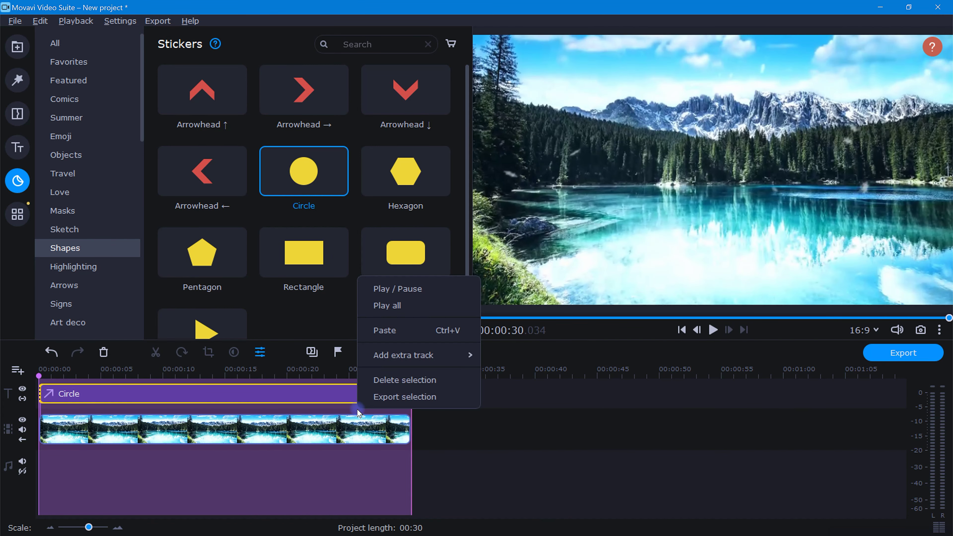
{"action": "left_click", "coordinate": [447, 396]}
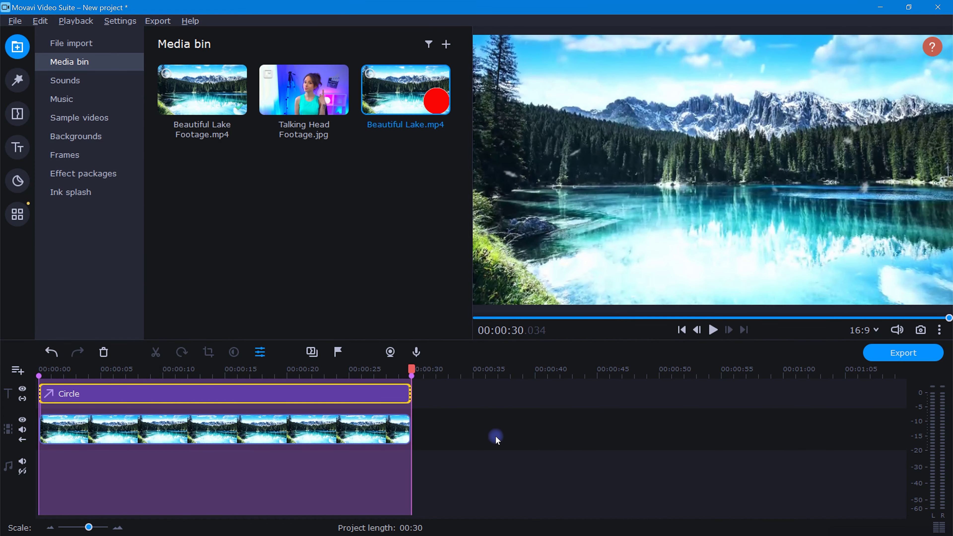
Delete the Circle and lake clips and put Beautiful Lake.mp4 on the video track
{"action": "left_click", "coordinate": [428, 385]}
{"action": "left_click_drag", "start_coordinate": [428, 384], "coordinate": [235, 491]}
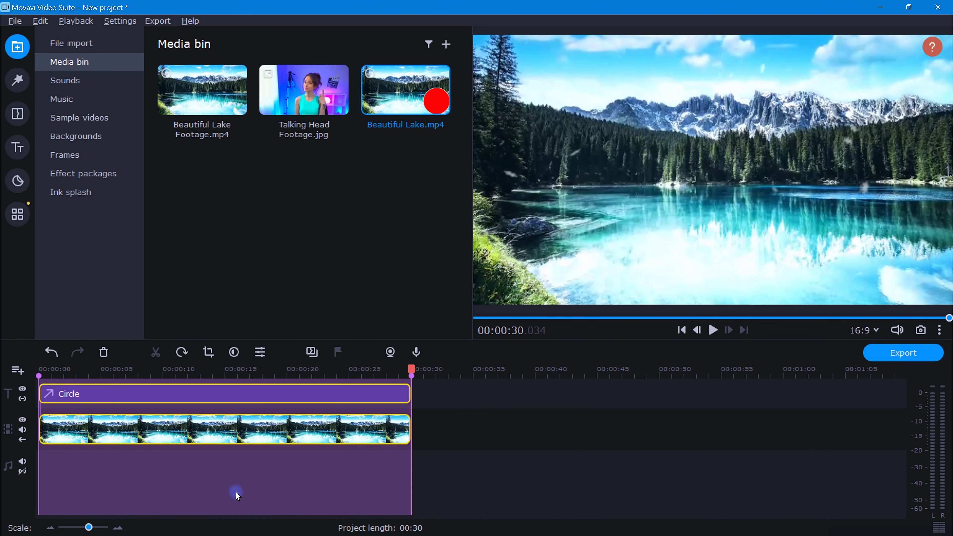
{"action": "key", "text": "Delete"}
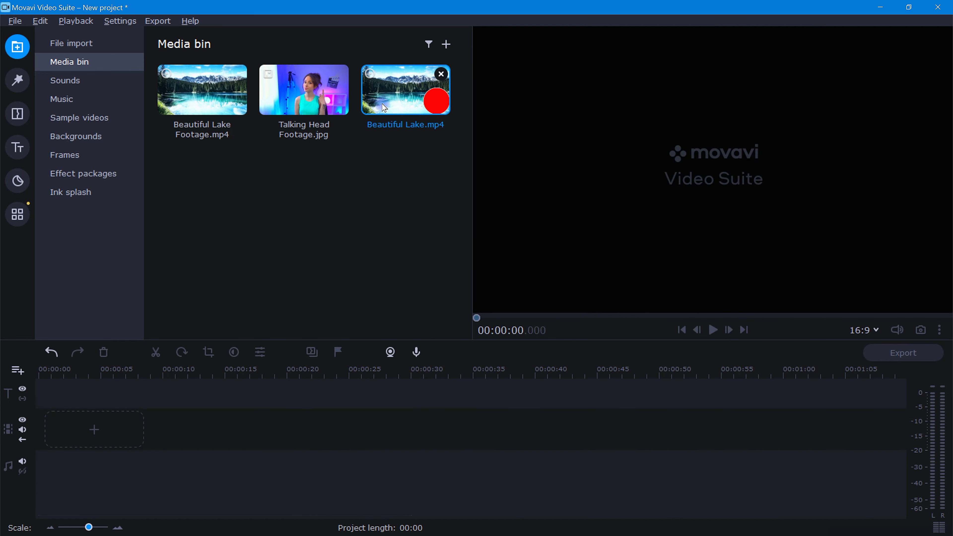
{"action": "left_click_drag", "start_coordinate": [385, 108], "coordinate": [109, 443]}
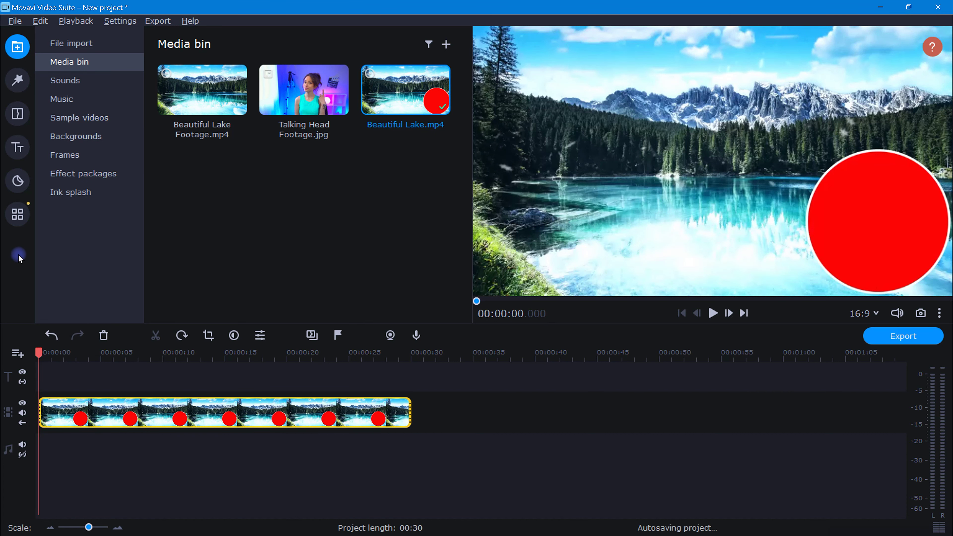
Apply Chroma key to the lake clip, keying out the red circle colour
{"action": "left_click", "coordinate": [19, 221]}
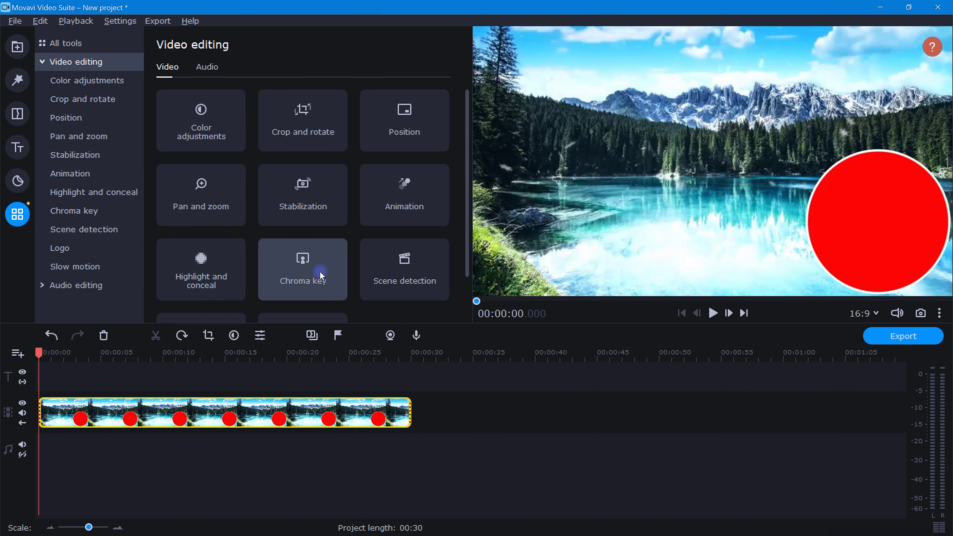
{"action": "left_click", "coordinate": [332, 267]}
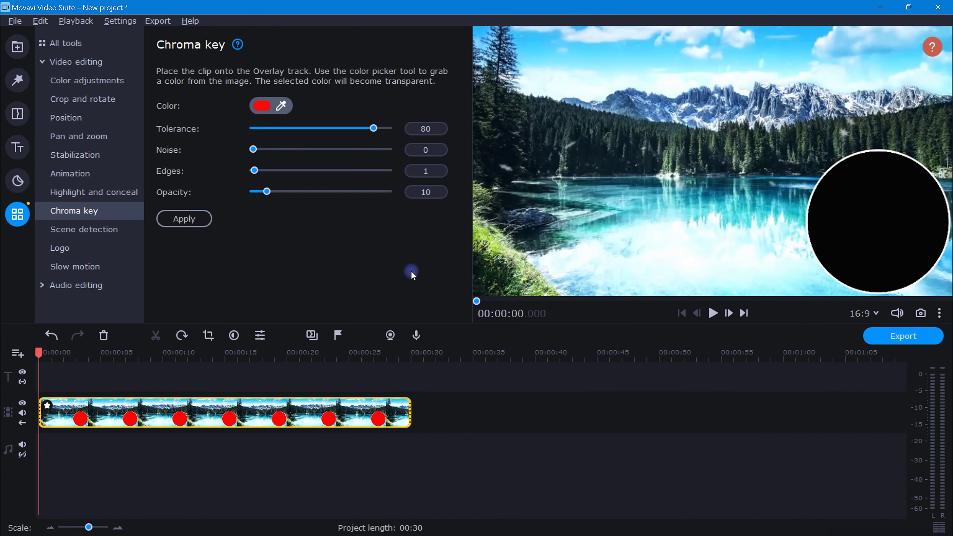
Place Talking Head Footage.jpg beneath the lake clip as a picture-in-picture inset and play it back
{"action": "left_click", "coordinate": [17, 47]}
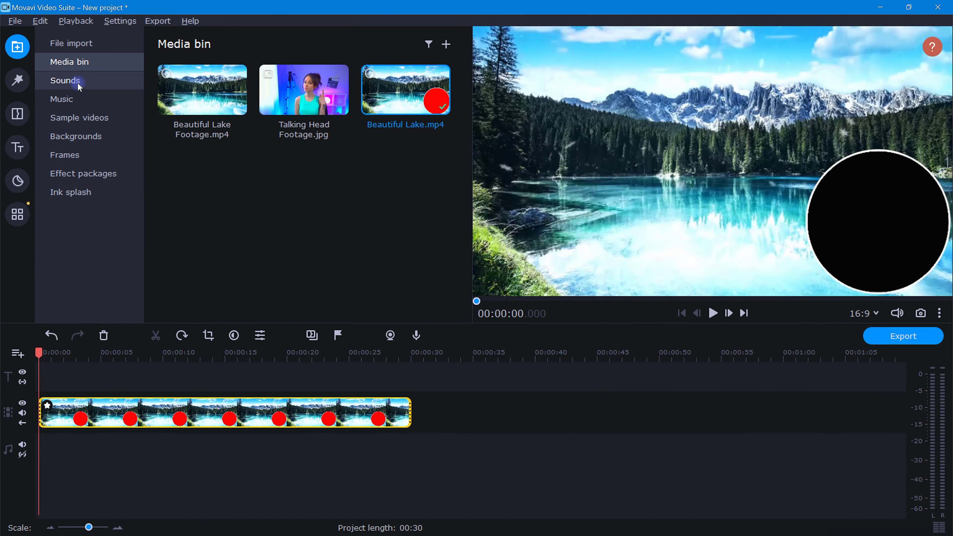
{"action": "left_click_drag", "start_coordinate": [296, 103], "coordinate": [94, 436]}
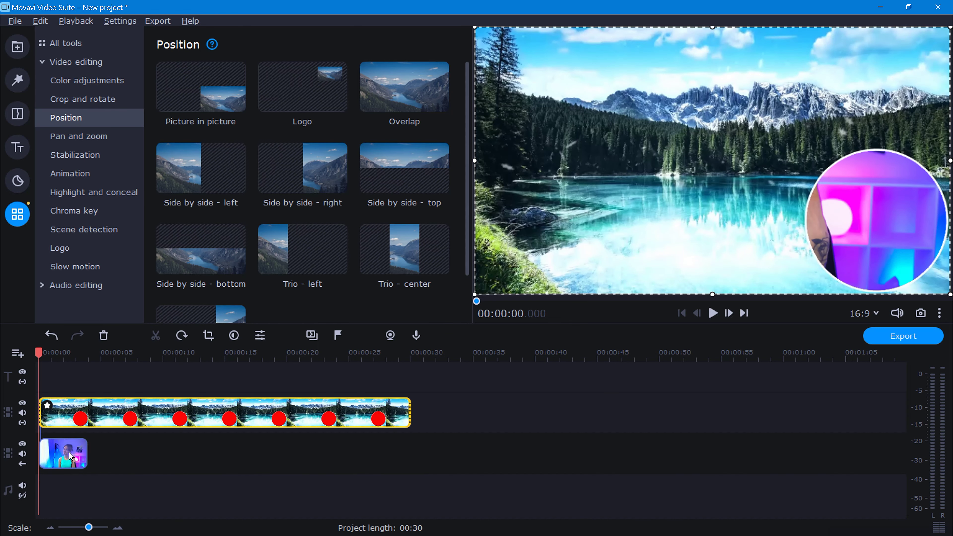
{"action": "left_click", "coordinate": [69, 453]}
{"action": "left_click", "coordinate": [200, 86]}
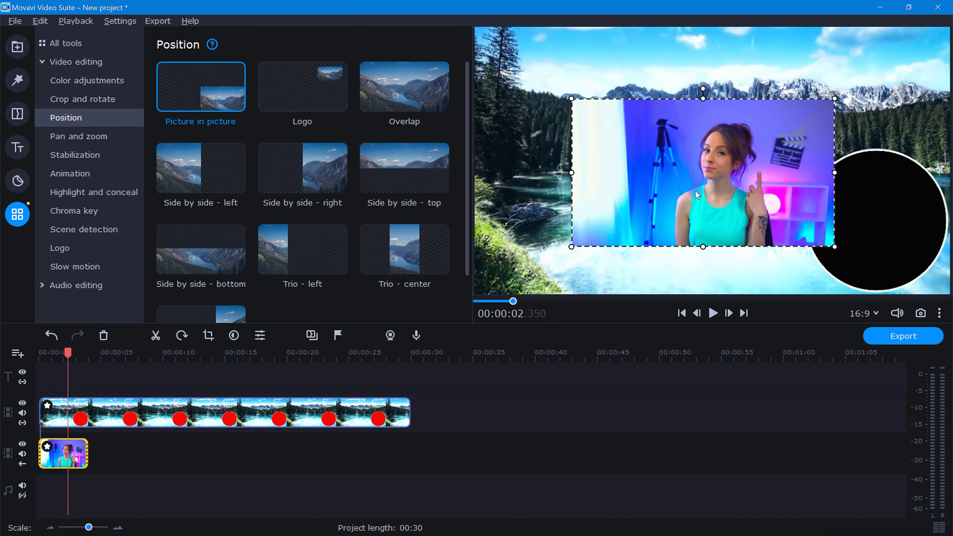
{"action": "left_click", "coordinate": [66, 414]}
{"action": "left_click", "coordinate": [713, 313]}
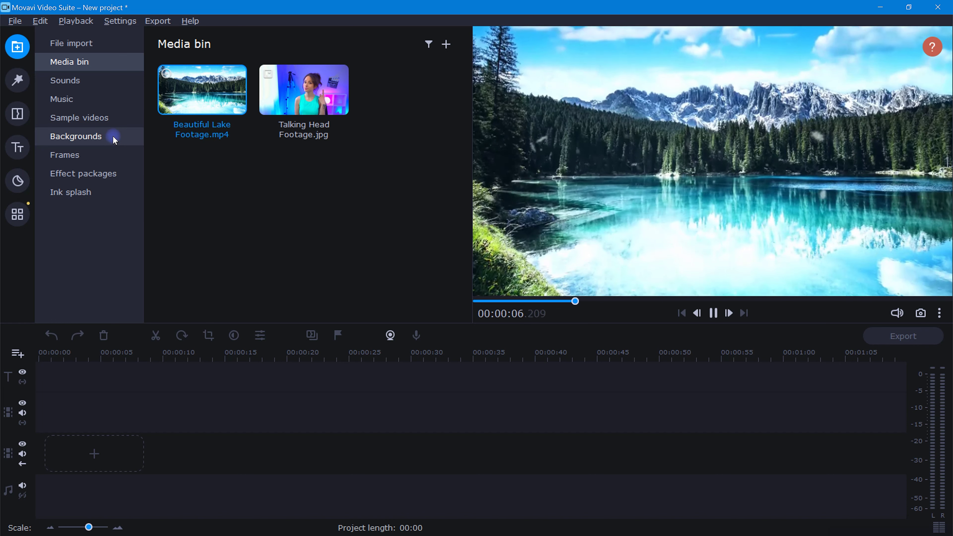
Add the White background clip and raise its Tint to 256 so it turns green
{"action": "left_click", "coordinate": [94, 136]}
{"action": "left_click_drag", "start_coordinate": [406, 182], "coordinate": [49, 452]}
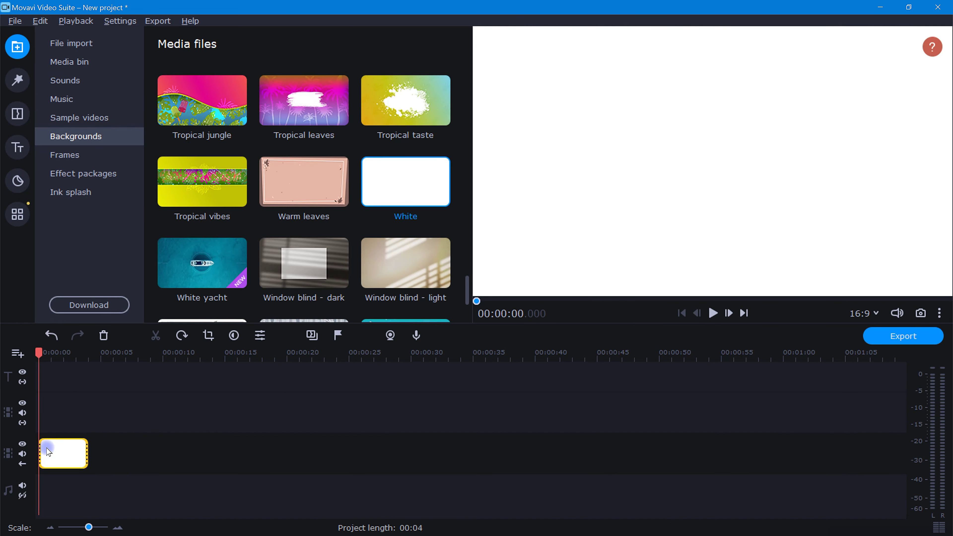
{"action": "left_click", "coordinate": [19, 222]}
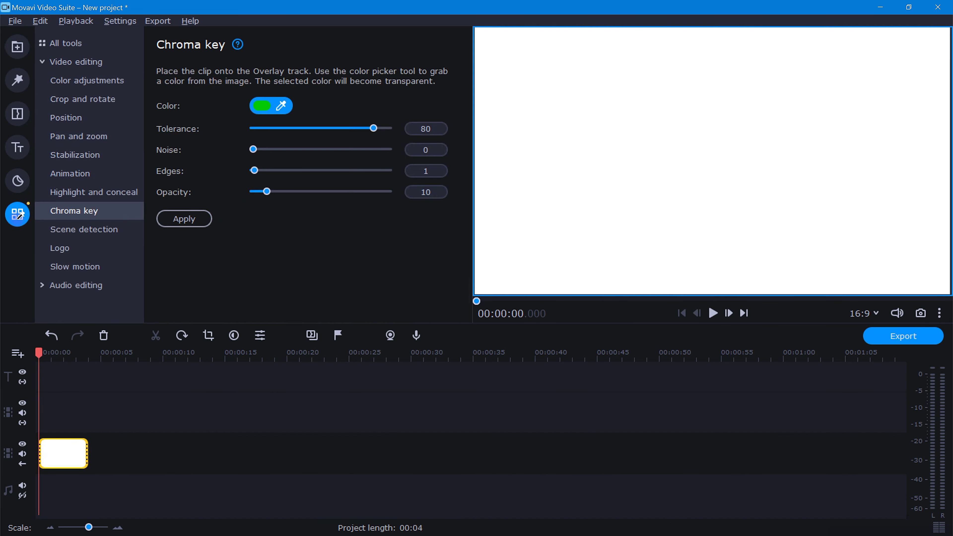
{"action": "left_click", "coordinate": [135, 87]}
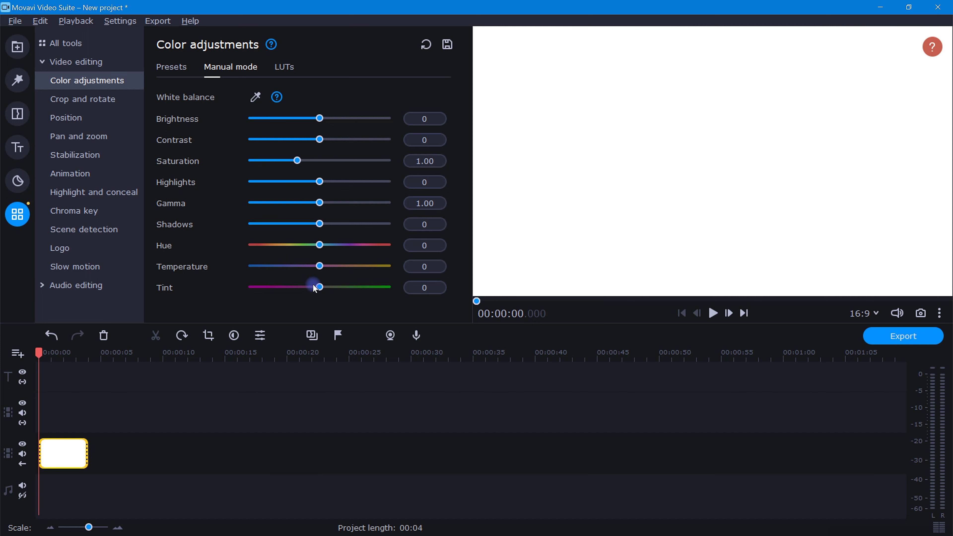
{"action": "left_click_drag", "start_coordinate": [321, 292], "coordinate": [394, 301]}
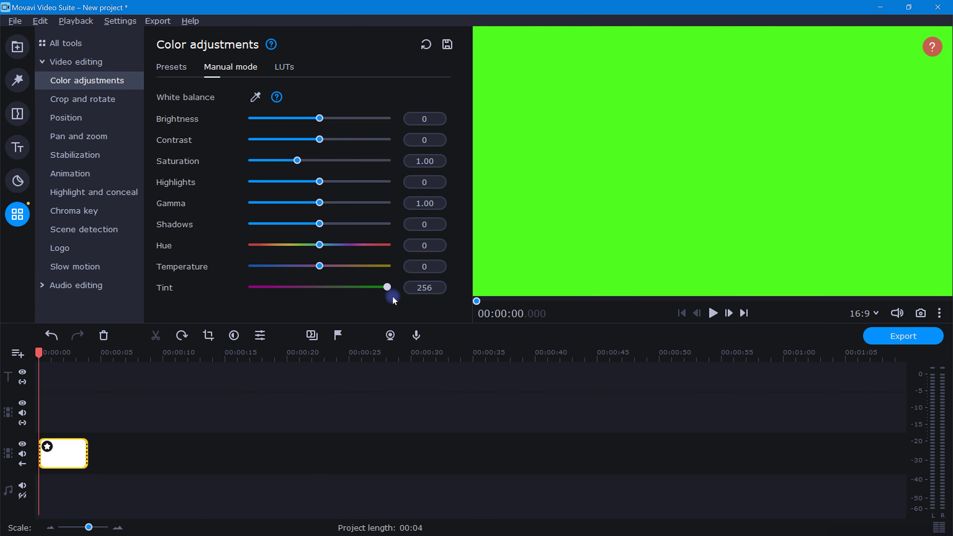
{"action": "left_click", "coordinate": [21, 183]}
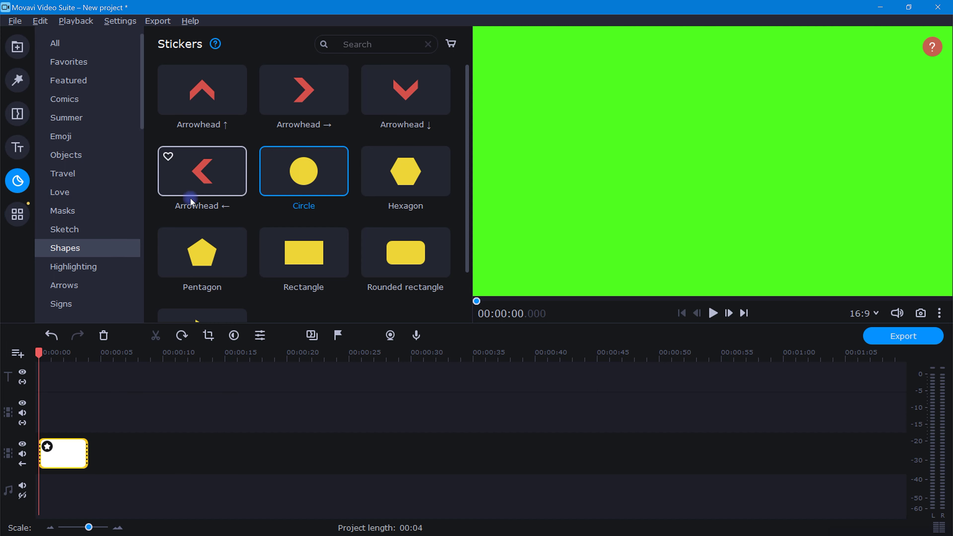
Add a blue Circle sticker with a thick white outline on the green background
{"action": "left_click_drag", "start_coordinate": [275, 187], "coordinate": [36, 385]}
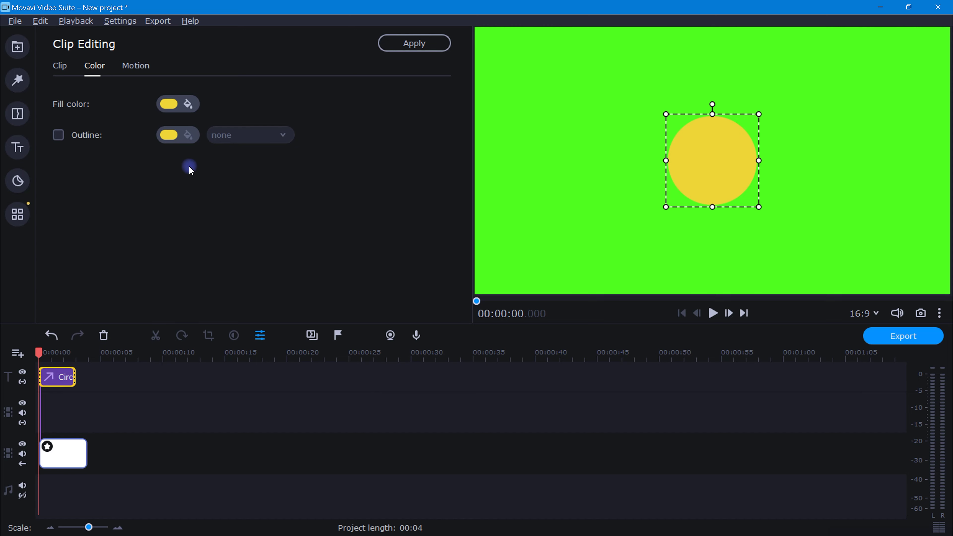
{"action": "left_click", "coordinate": [183, 113]}
{"action": "left_click", "coordinate": [267, 177]}
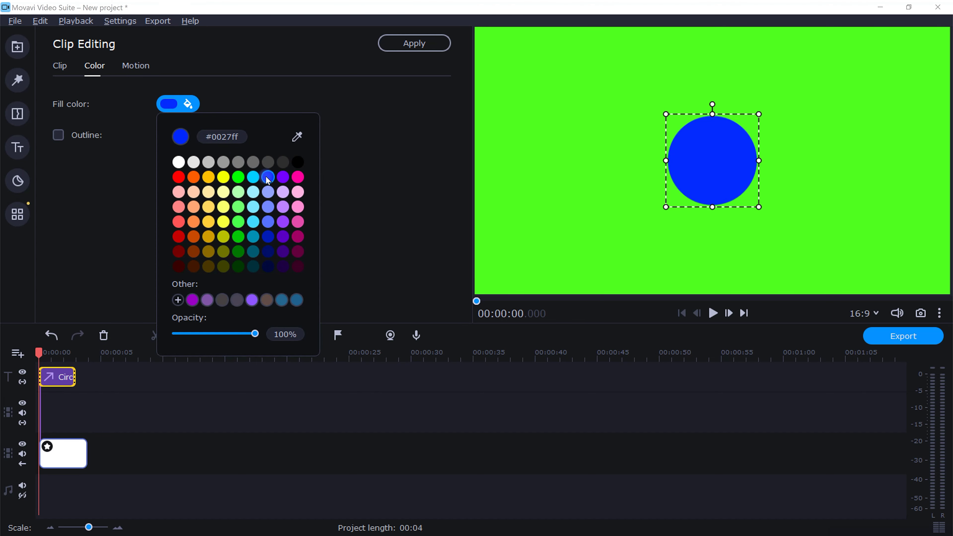
{"action": "left_click", "coordinate": [59, 136]}
{"action": "left_click", "coordinate": [169, 136]}
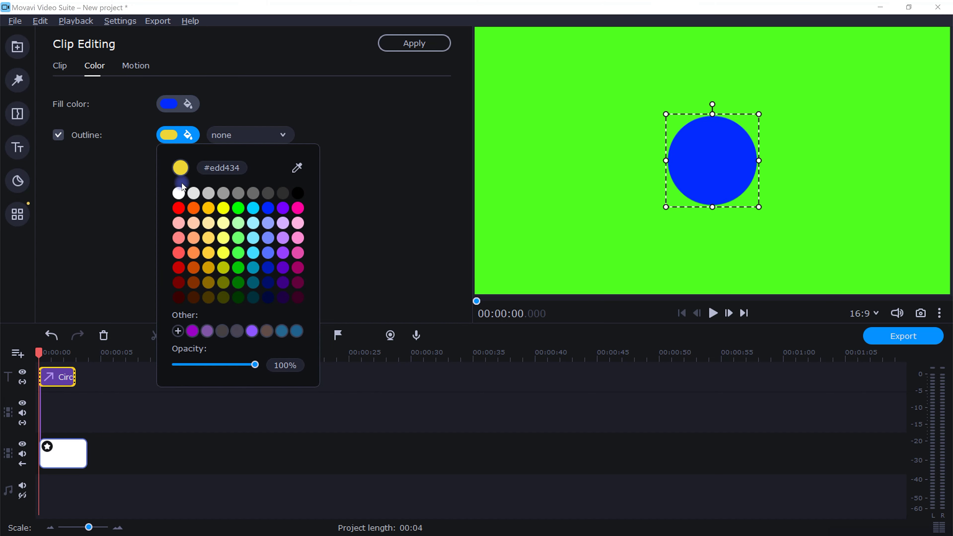
{"action": "left_click", "coordinate": [250, 141]}
{"action": "left_click", "coordinate": [264, 211]}
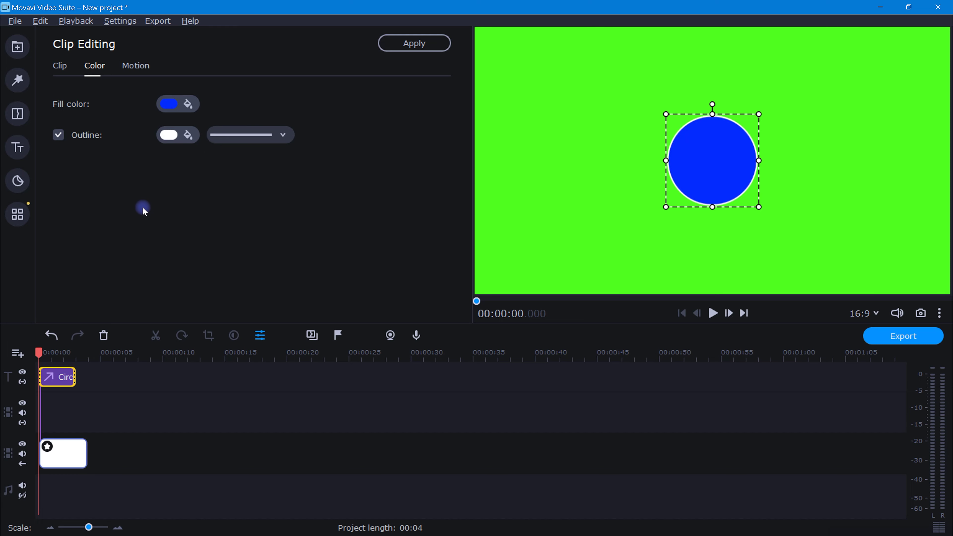
Add a larger white Circle behind it, then enlarge the blue circle to fit the ring
{"action": "left_click", "coordinate": [18, 181]}
{"action": "left_click_drag", "start_coordinate": [268, 155], "coordinate": [41, 400]}
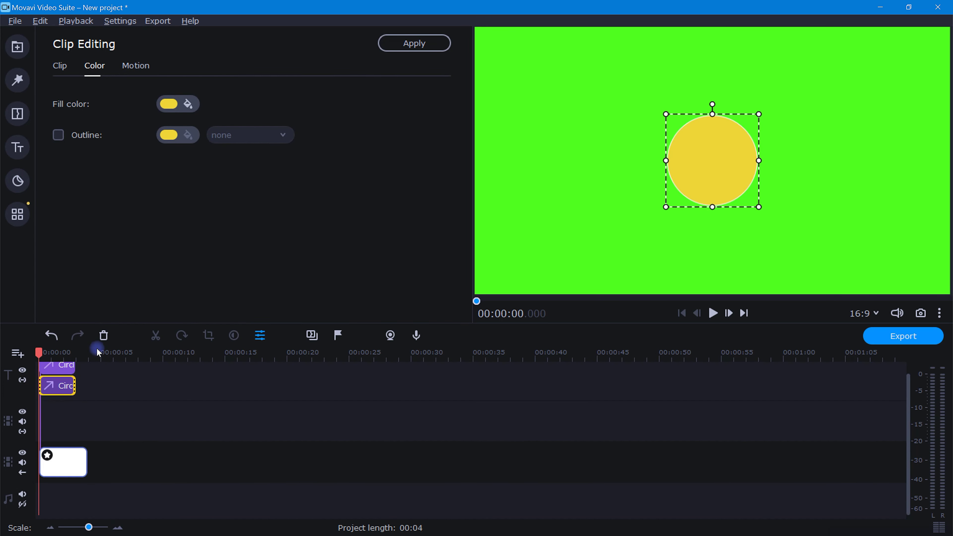
{"action": "left_click", "coordinate": [169, 104]}
{"action": "left_click", "coordinate": [180, 158]}
{"action": "left_click_drag", "start_coordinate": [759, 114], "coordinate": [748, 135]}
{"action": "left_click", "coordinate": [59, 367]}
{"action": "left_click_drag", "start_coordinate": [672, 222], "coordinate": [642, 230]}
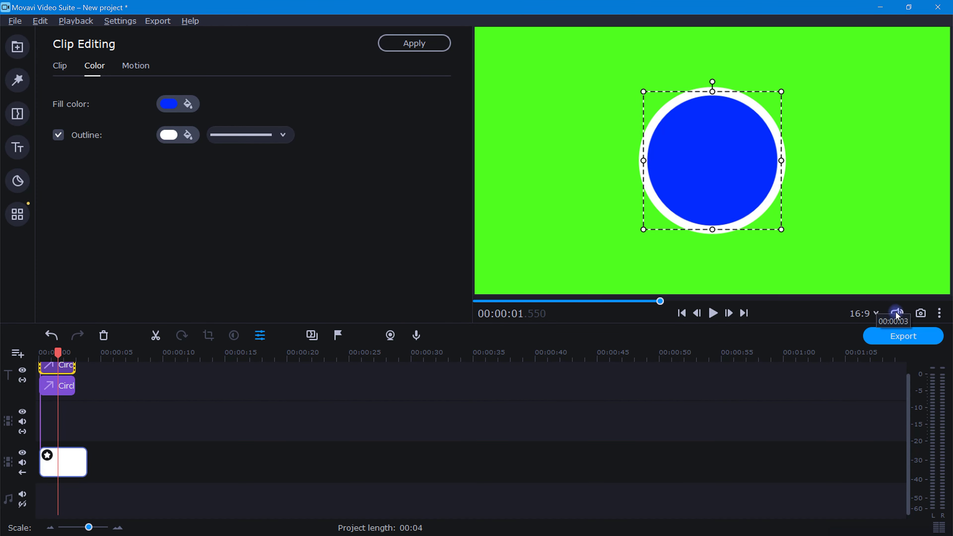
Snapshot the frame as Circle Template.png, place it on the track, and delete the old clips
{"action": "left_click", "coordinate": [921, 313]}
{"action": "left_click_drag", "start_coordinate": [406, 90], "coordinate": [86, 467]}
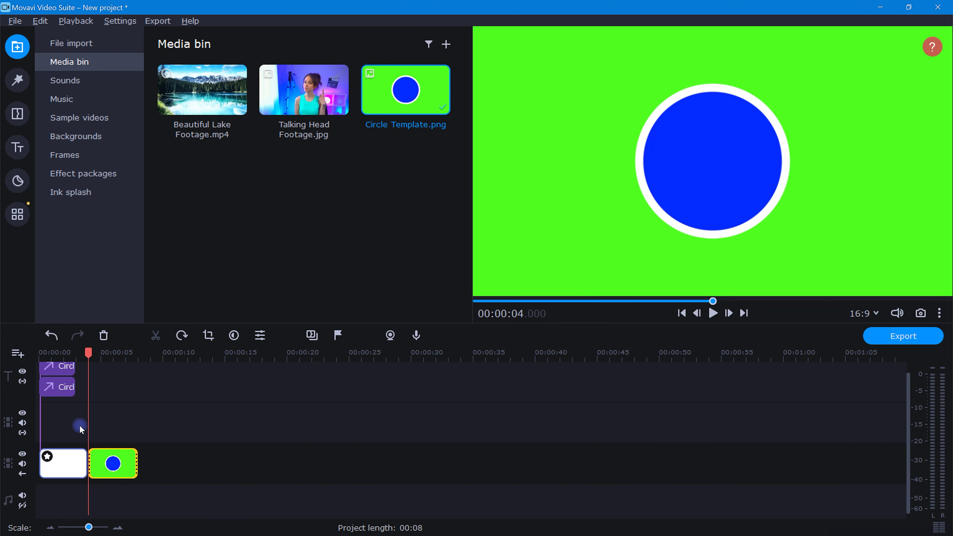
{"action": "left_click", "coordinate": [59, 466]}
{"action": "key", "text": "Delete"}
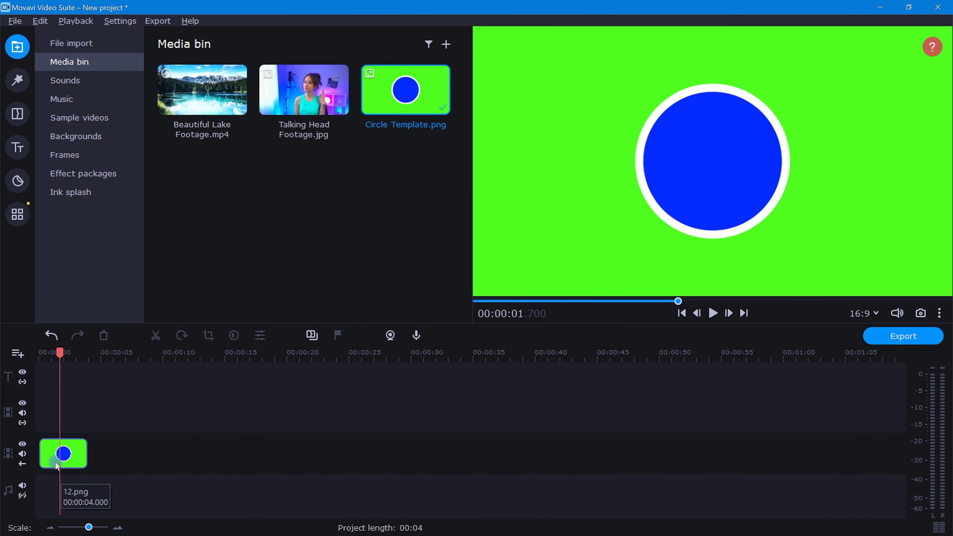
Chroma-key the Circle Template clip on its blue centre
{"action": "left_click", "coordinate": [45, 445]}
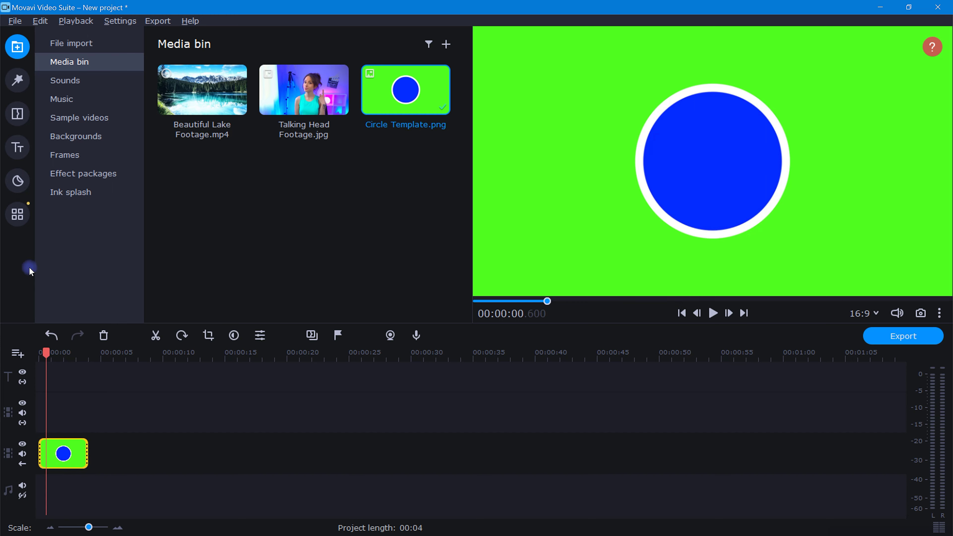
{"action": "left_click", "coordinate": [18, 214]}
{"action": "left_click", "coordinate": [112, 210]}
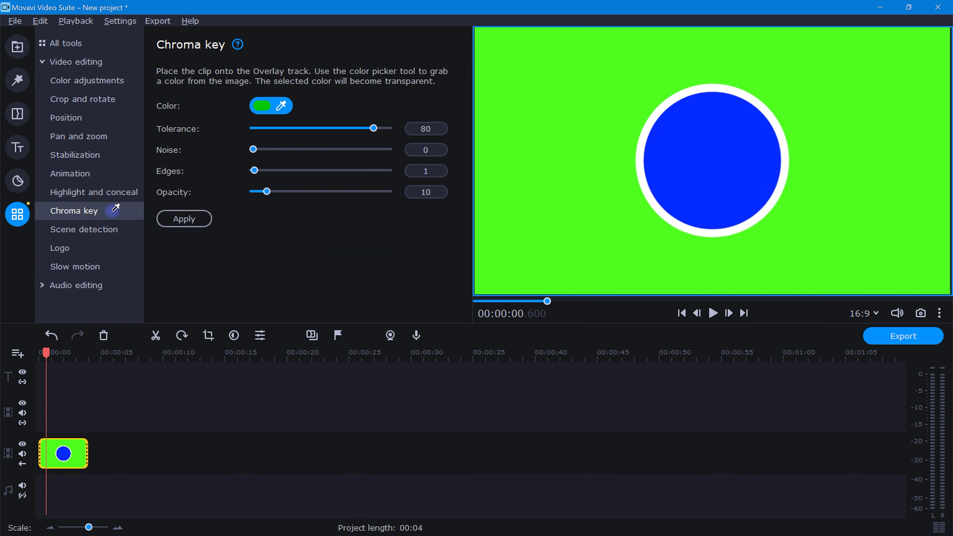
{"action": "left_click", "coordinate": [697, 169]}
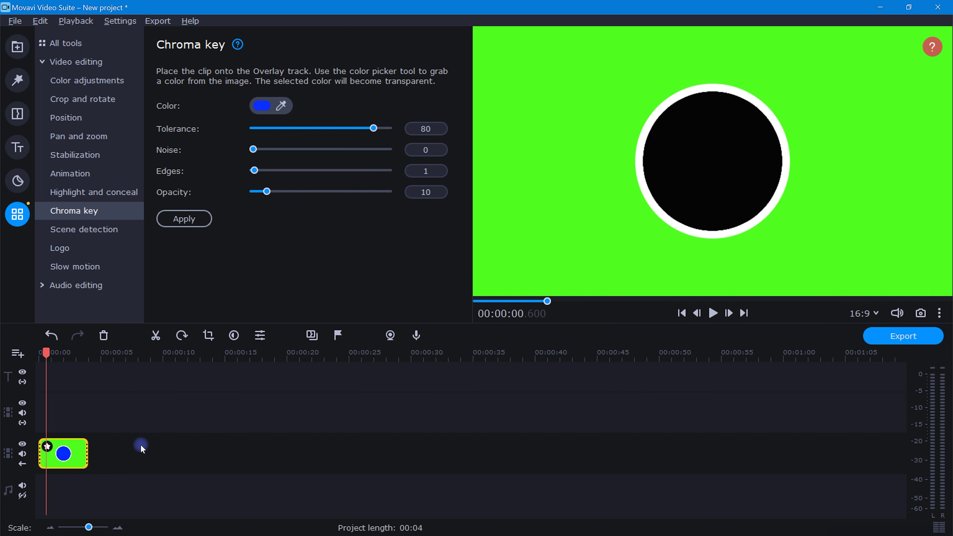
Copy the keyed circle clip into a new project and save it as 'screen record circle'
{"action": "right_click", "coordinate": [80, 452]}
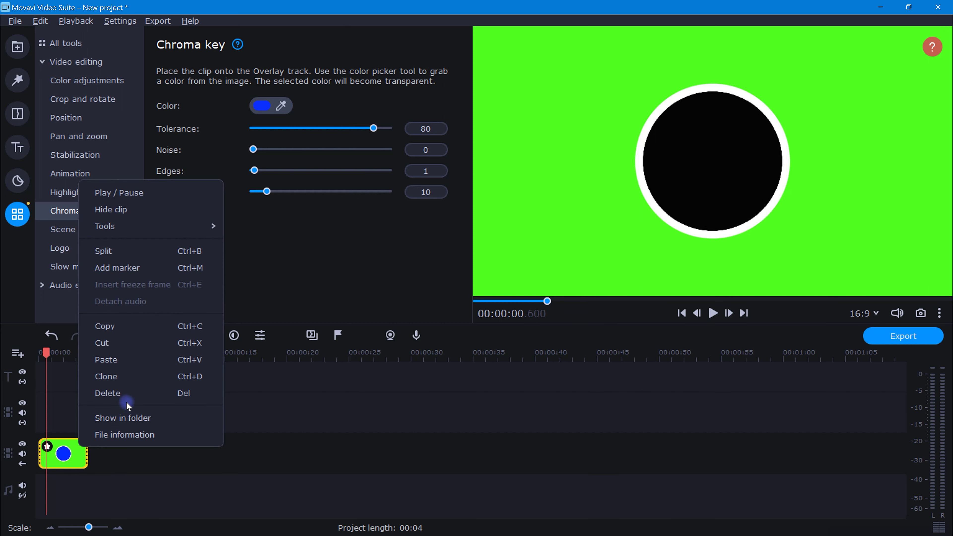
{"action": "left_click", "coordinate": [130, 329]}
{"action": "left_click", "coordinate": [15, 20]}
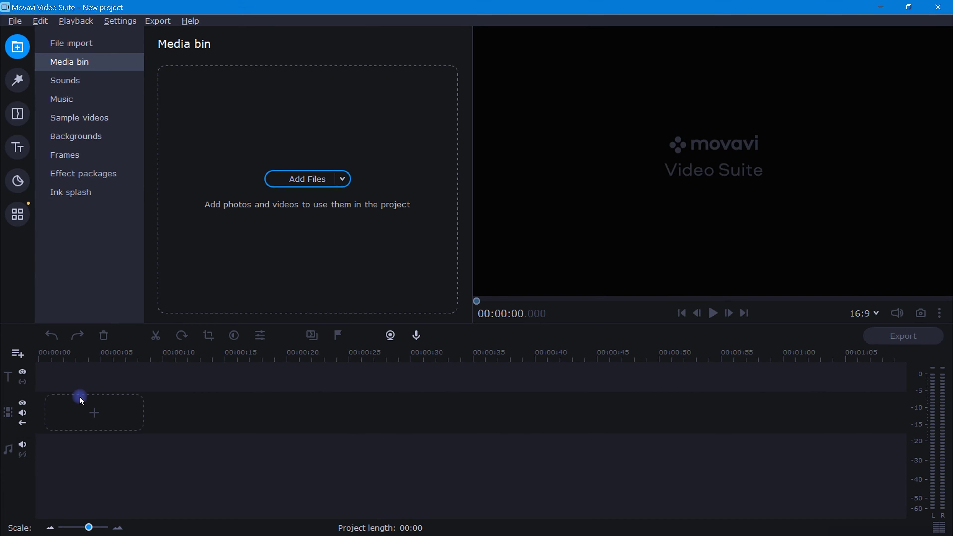
{"action": "right_click", "coordinate": [75, 410]}
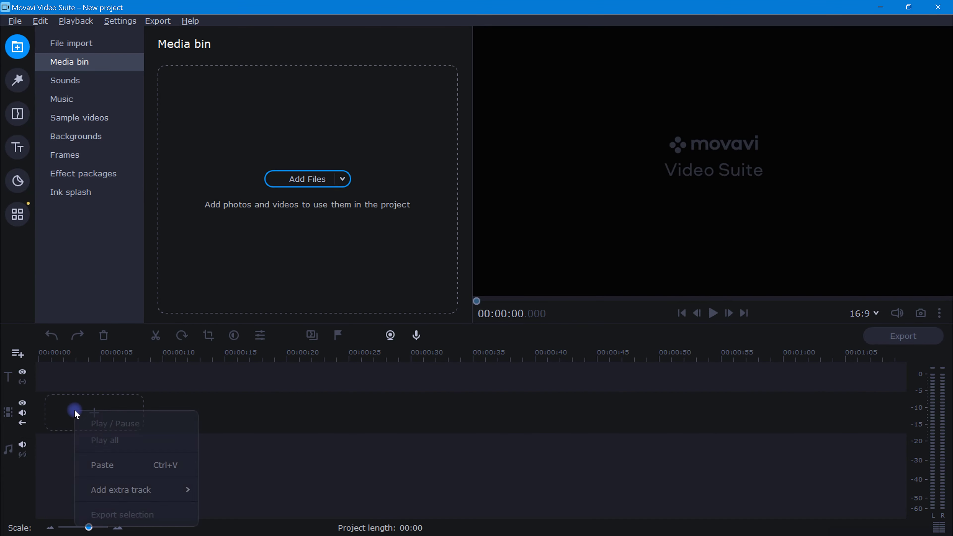
{"action": "left_click", "coordinate": [132, 467]}
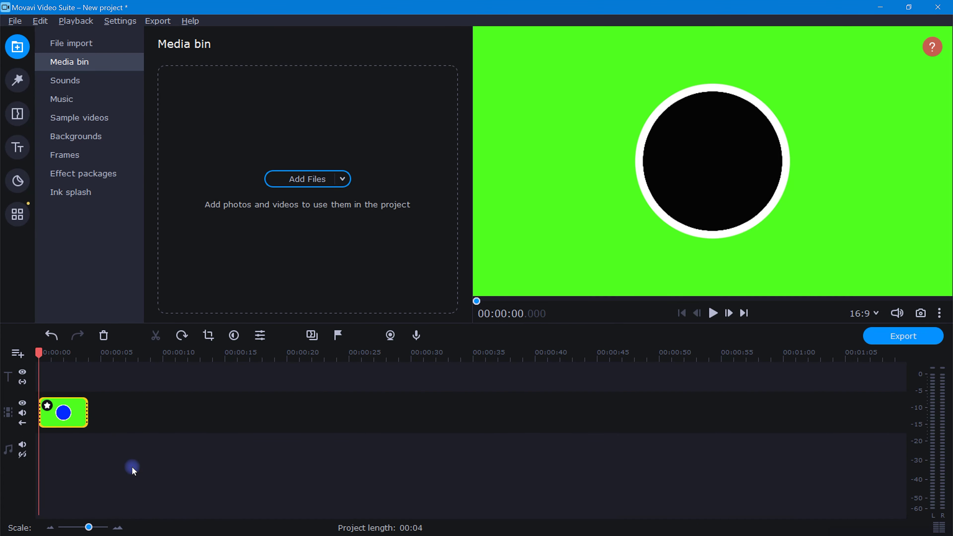
{"action": "left_click", "coordinate": [15, 20]}
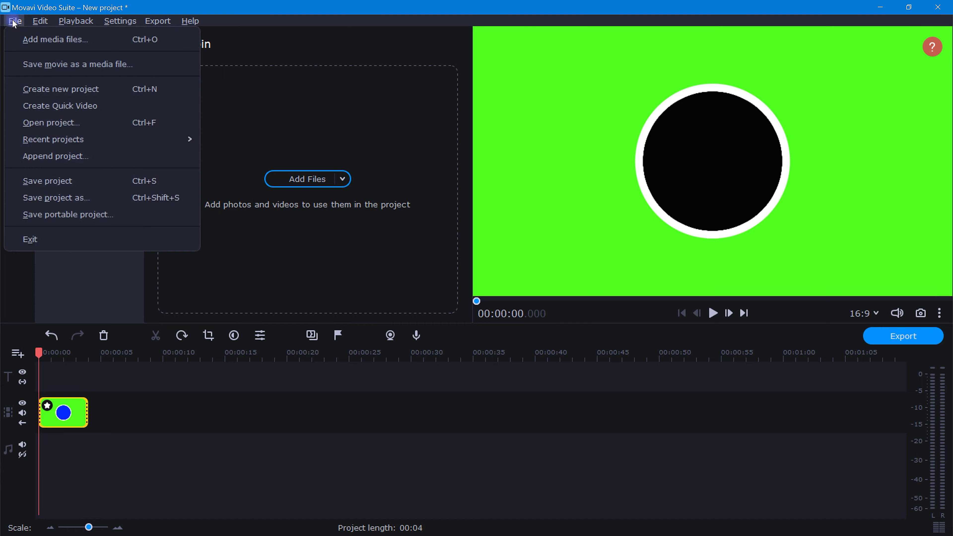
{"action": "left_click", "coordinate": [86, 181]}
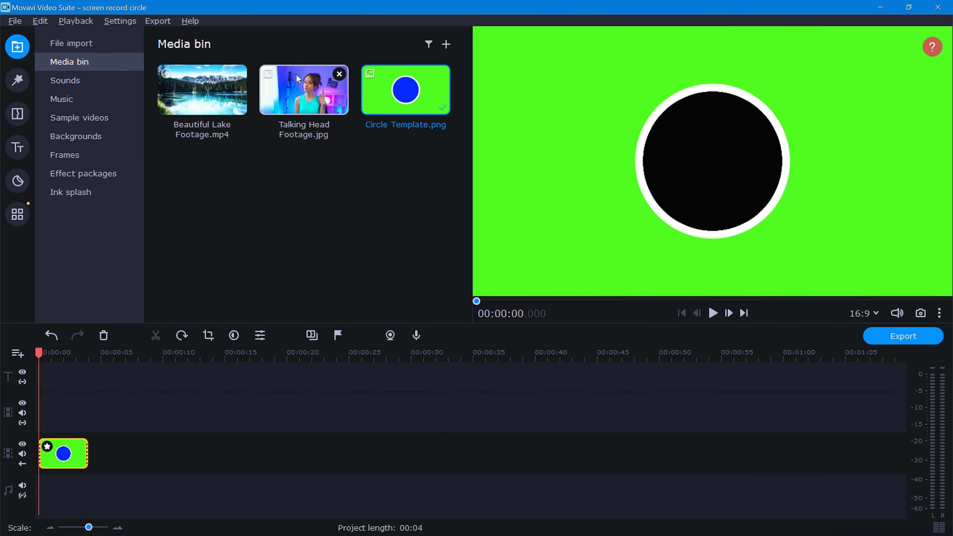
Place Talking Head Footage.jpg on a track below the Circle Template clip
{"action": "left_click_drag", "start_coordinate": [296, 74], "coordinate": [70, 424]}
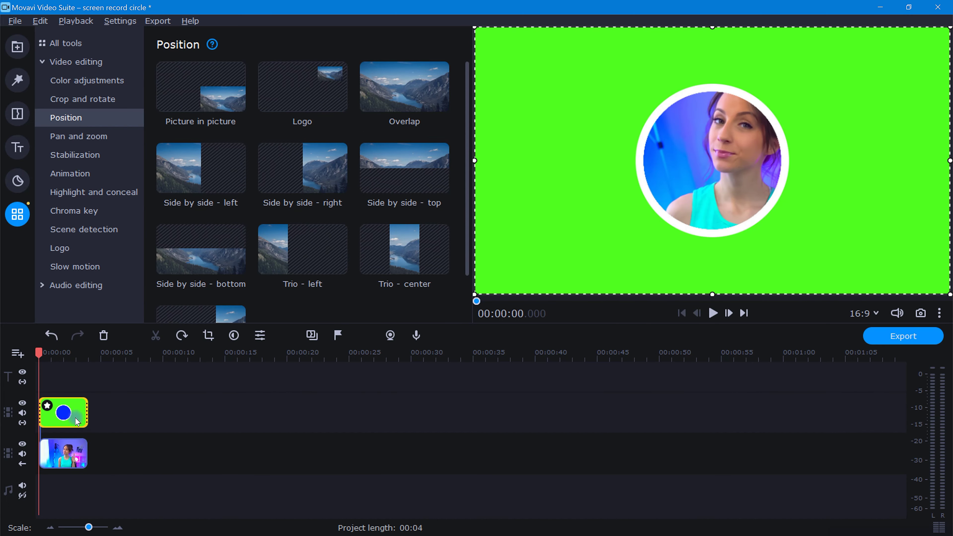
{"action": "left_click", "coordinate": [85, 415]}
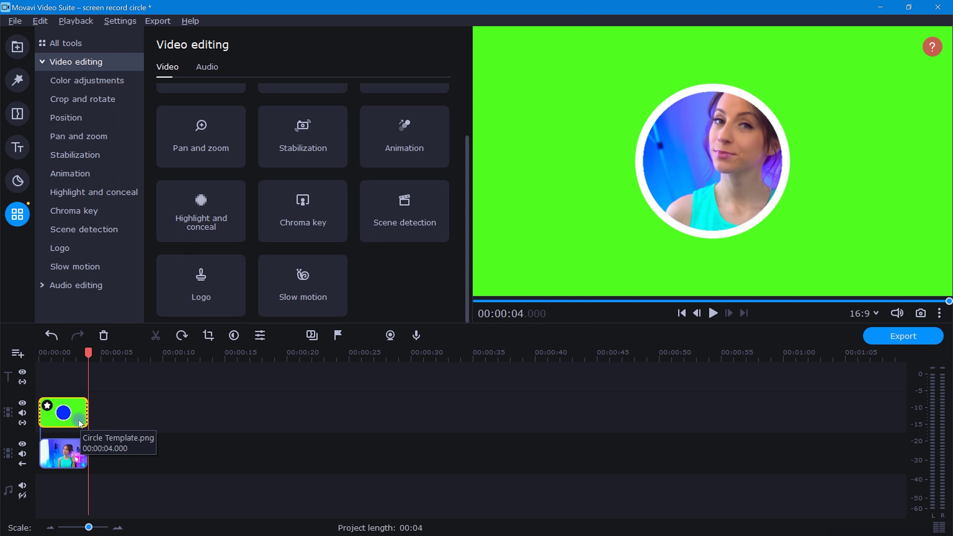
Set the talking head to Picture in picture, shift it up inside the ring, and mark 0–4 s
{"action": "left_click", "coordinate": [74, 455]}
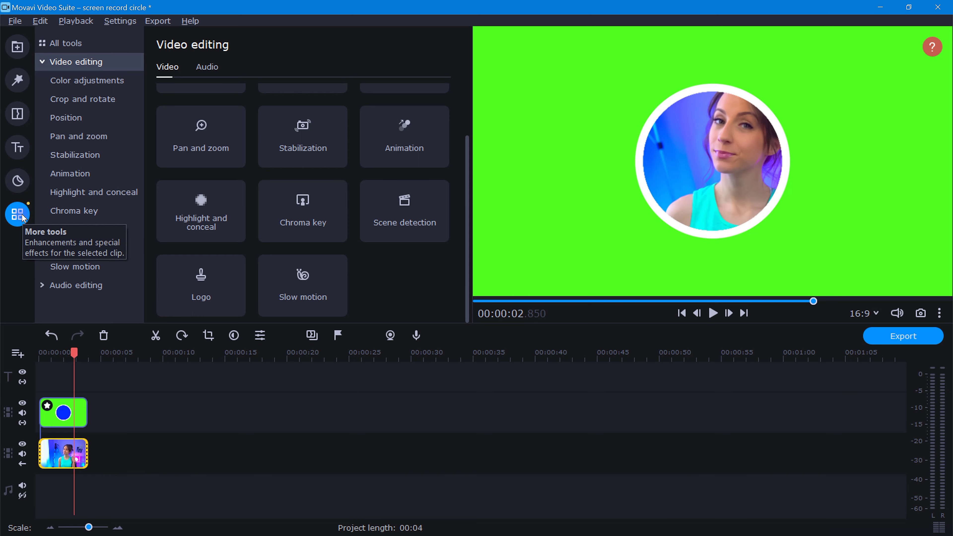
{"action": "left_click", "coordinate": [120, 121]}
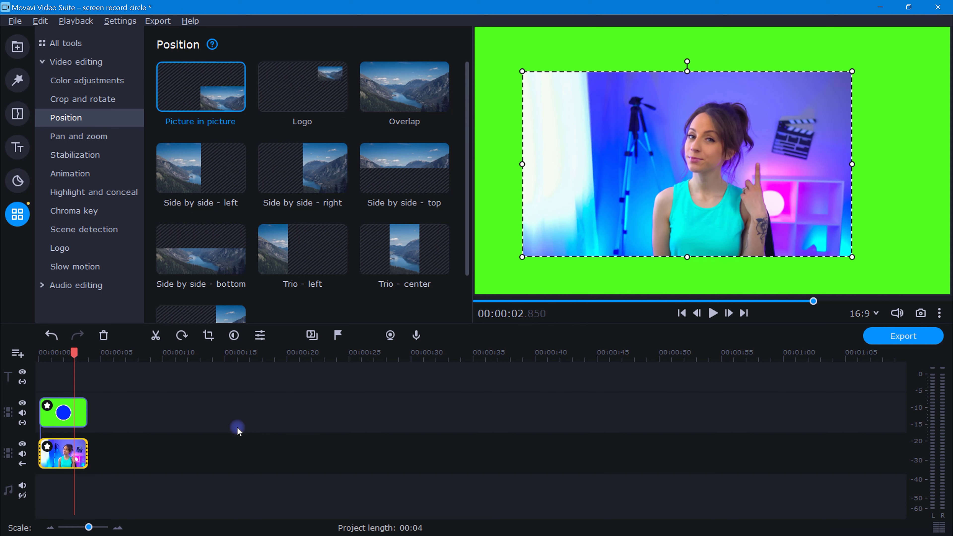
{"action": "left_click", "coordinate": [71, 412]}
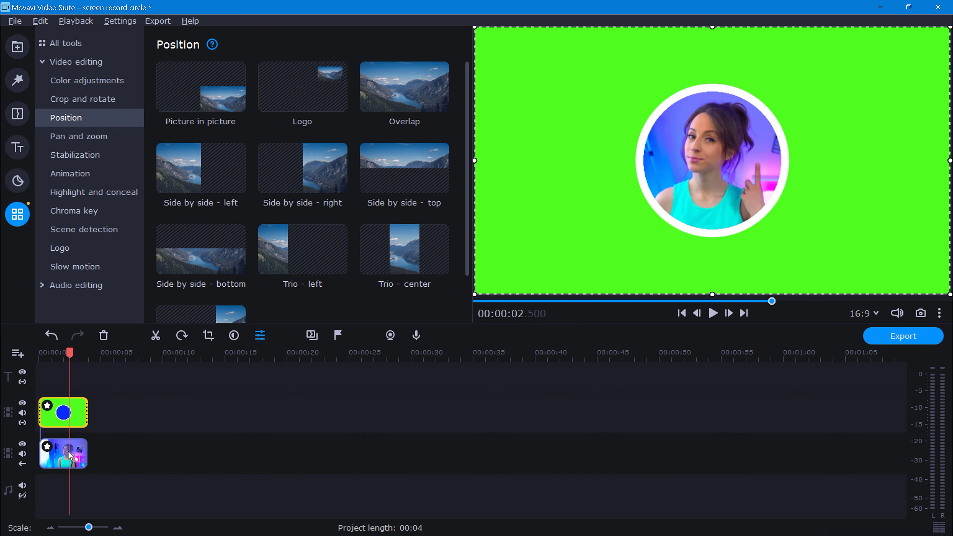
{"action": "left_click", "coordinate": [70, 455]}
{"action": "left_click_drag", "start_coordinate": [707, 184], "coordinate": [708, 171]}
{"action": "left_click", "coordinate": [71, 412]}
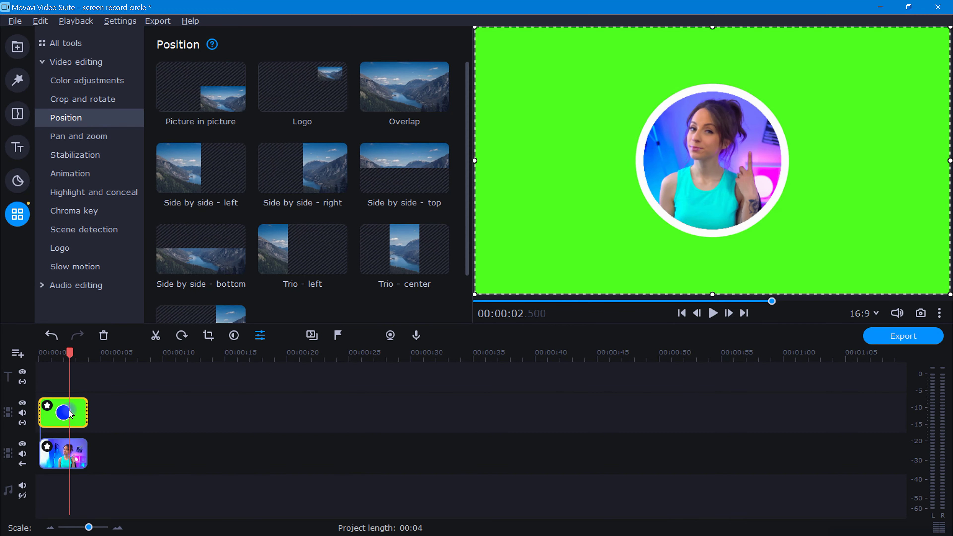
{"action": "left_click_drag", "start_coordinate": [70, 360], "coordinate": [104, 368]}
Export the 0–4 s range as screen record circle use.mp4, swap it in, and add Beautiful Lake Footage.mp4 below
{"action": "right_click", "coordinate": [82, 387]}
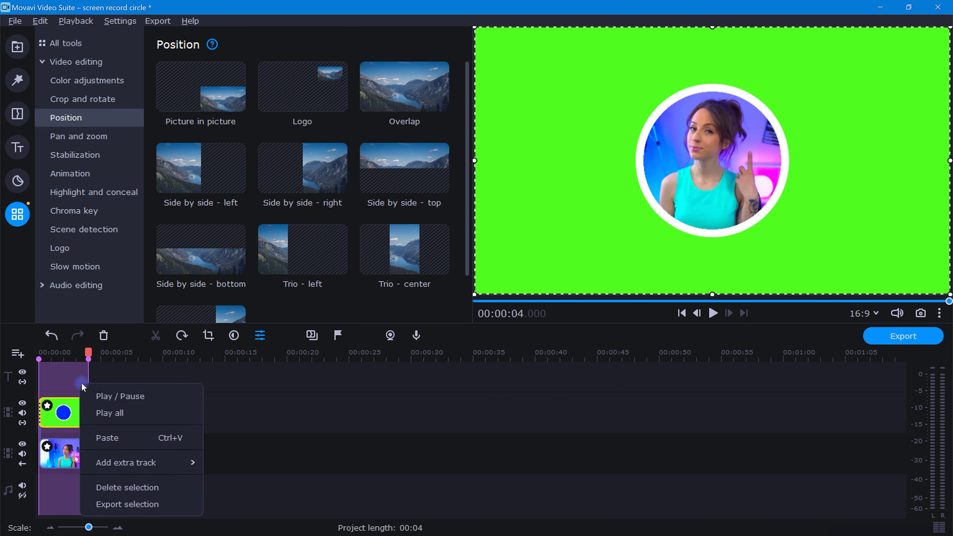
{"action": "left_click", "coordinate": [147, 504]}
{"action": "left_click_drag", "start_coordinate": [198, 177], "coordinate": [91, 442]}
{"action": "key", "text": "Delete"}
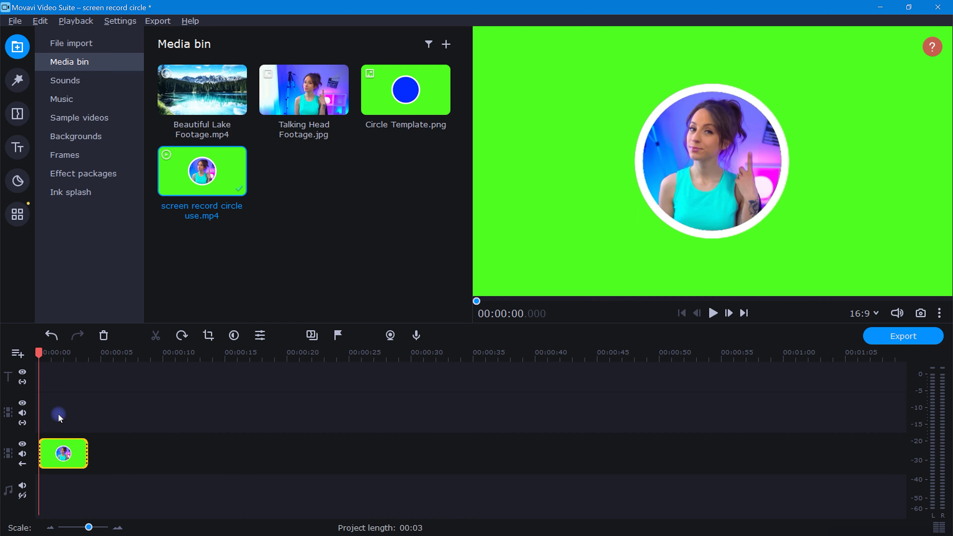
{"action": "left_click_drag", "start_coordinate": [184, 101], "coordinate": [101, 466]}
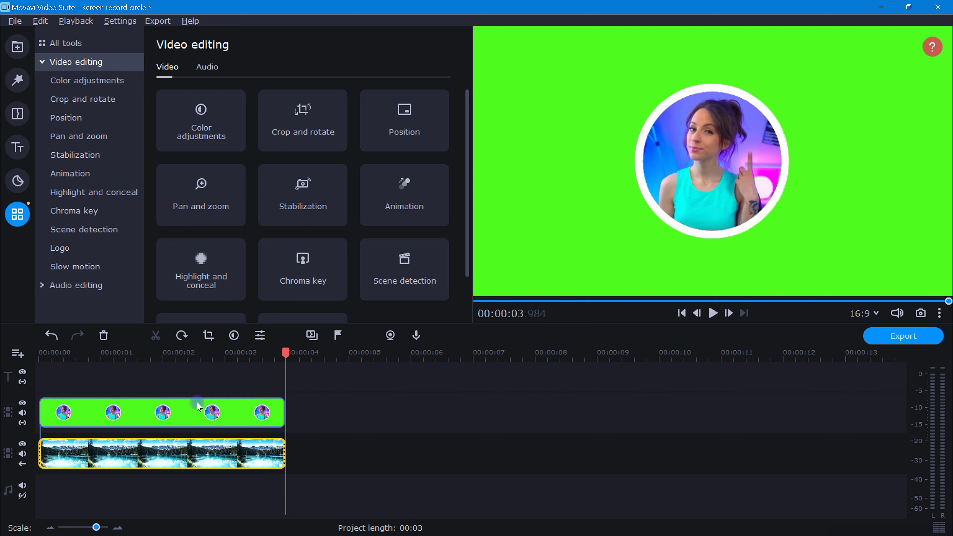
Chroma-key out the green on the screen record circle use clip so the lake footage shows through
{"action": "left_click", "coordinate": [41, 356]}
{"action": "left_click", "coordinate": [47, 412]}
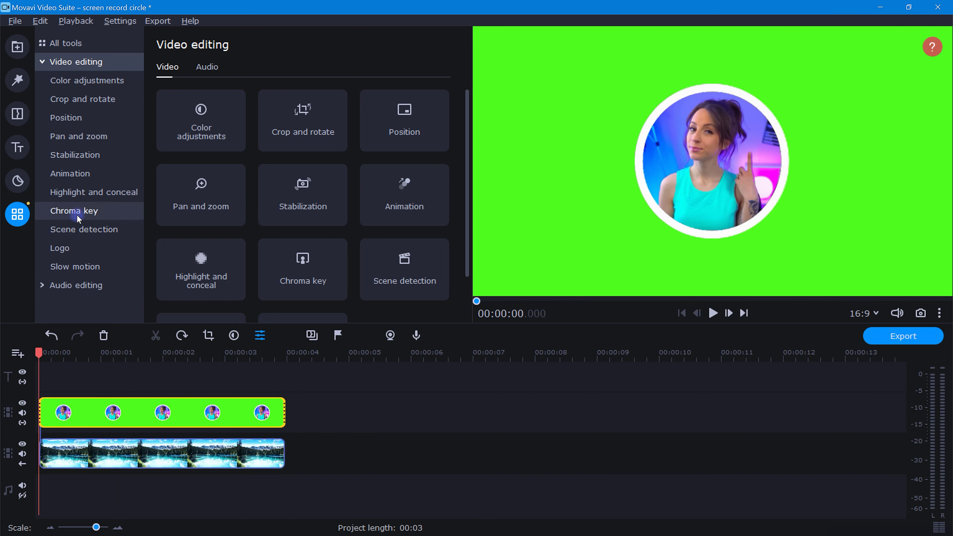
{"action": "left_click", "coordinate": [107, 214]}
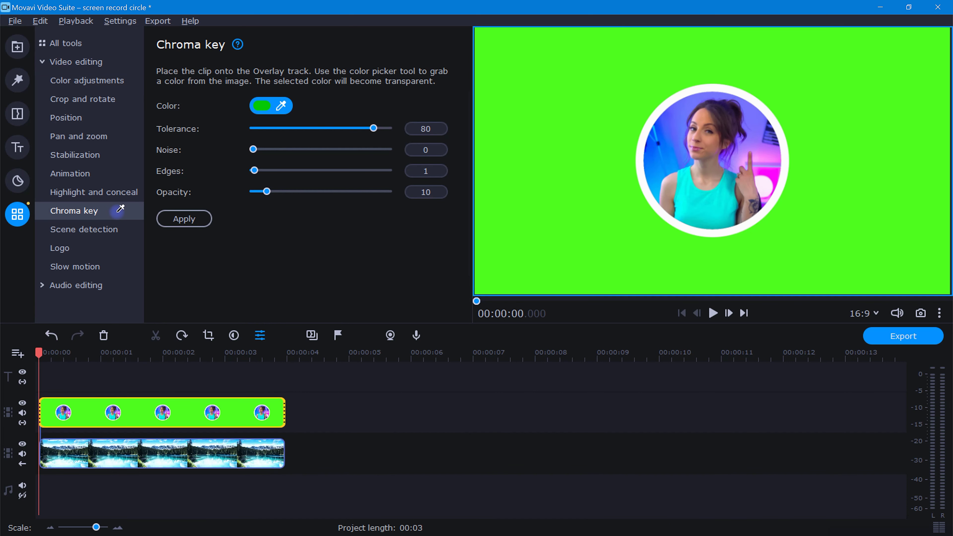
{"action": "left_click", "coordinate": [538, 159]}
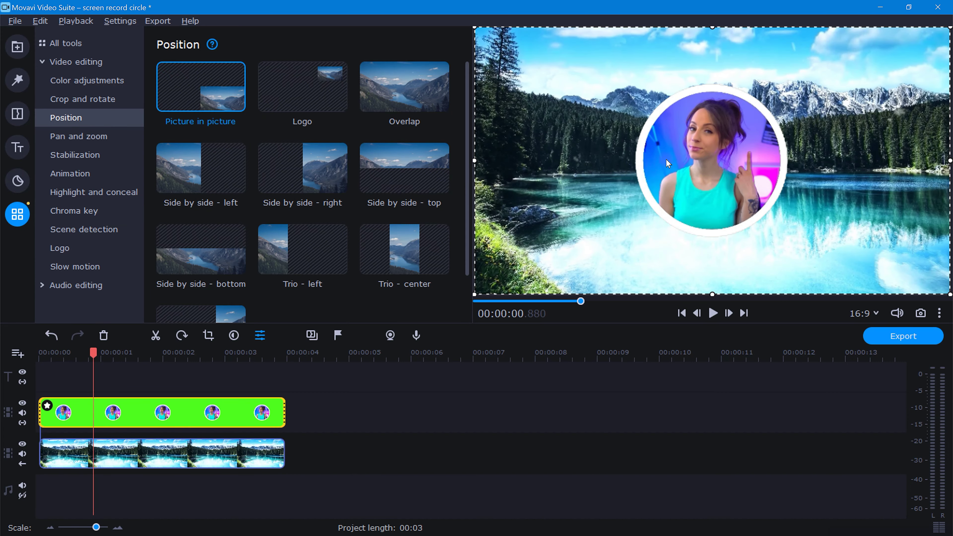